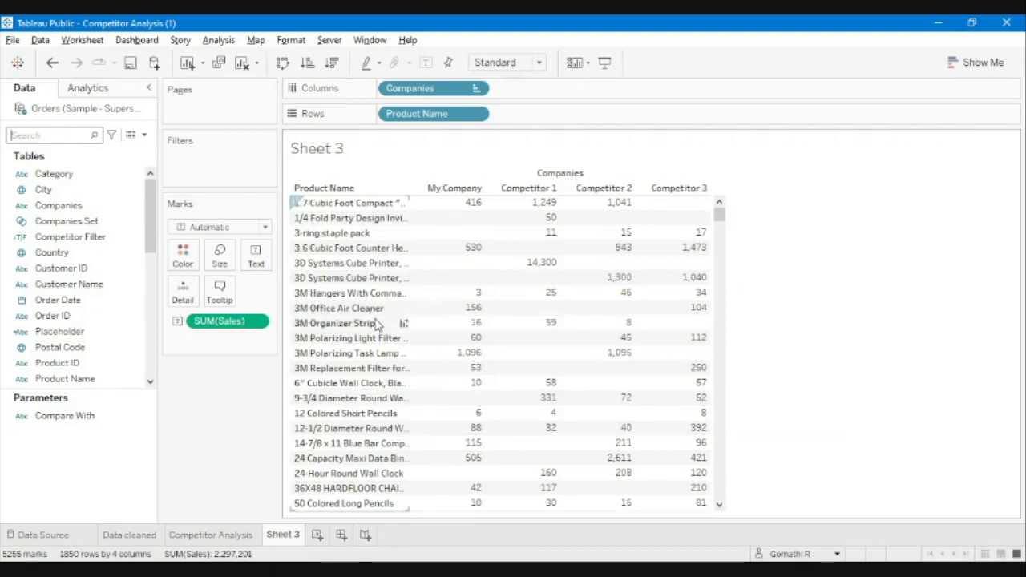
- Open the Compare With parameter's definition, examine its allowable values and display names, and close it without changes
mouse_move(437, 316)
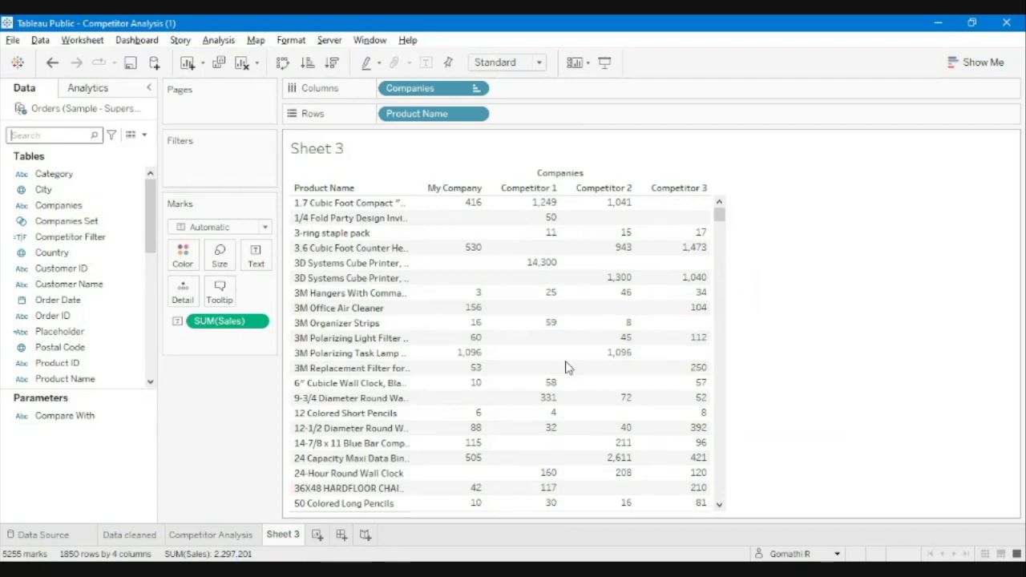
left_click(98, 136)
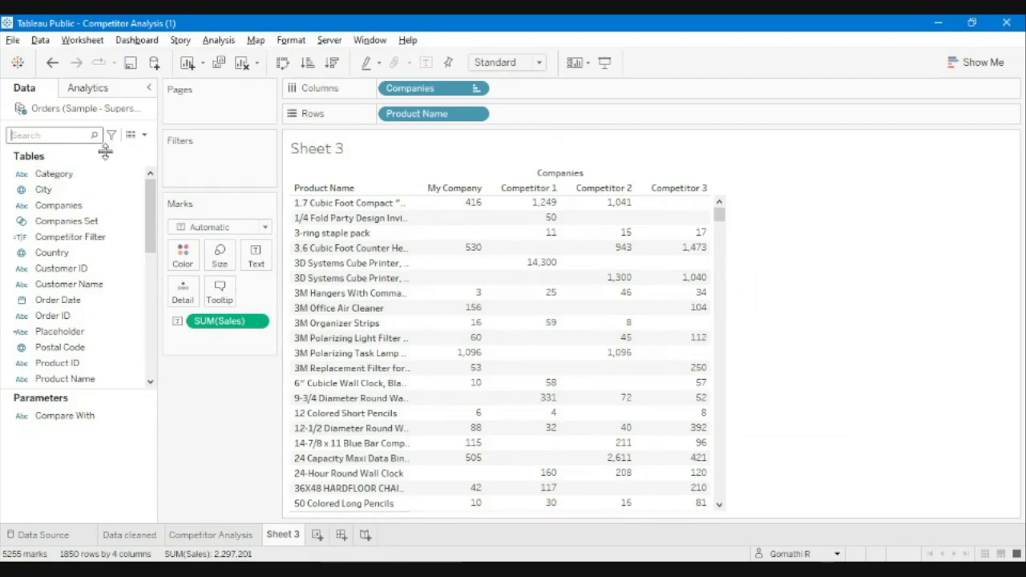
left_click(145, 421)
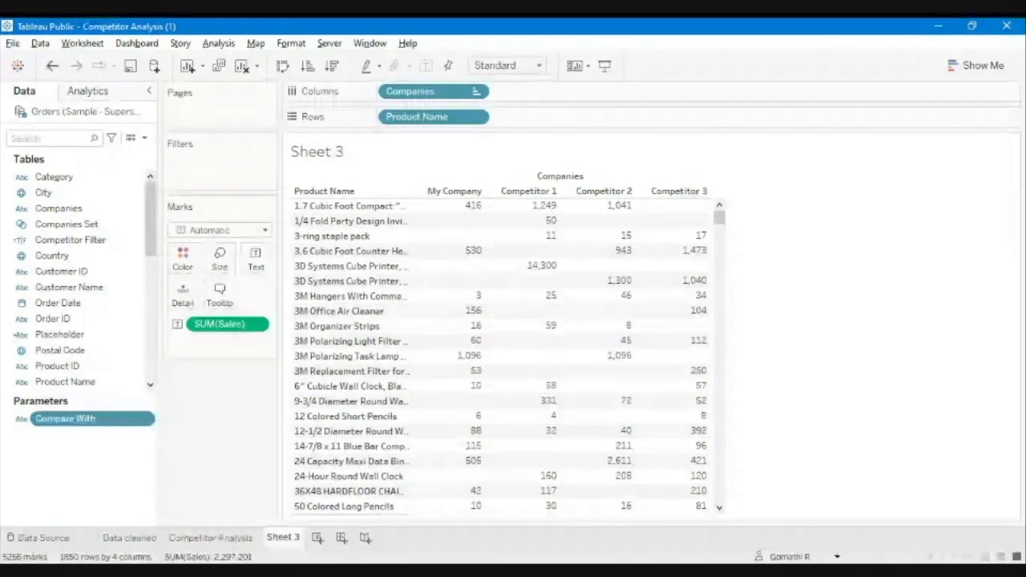
left_click(144, 420)
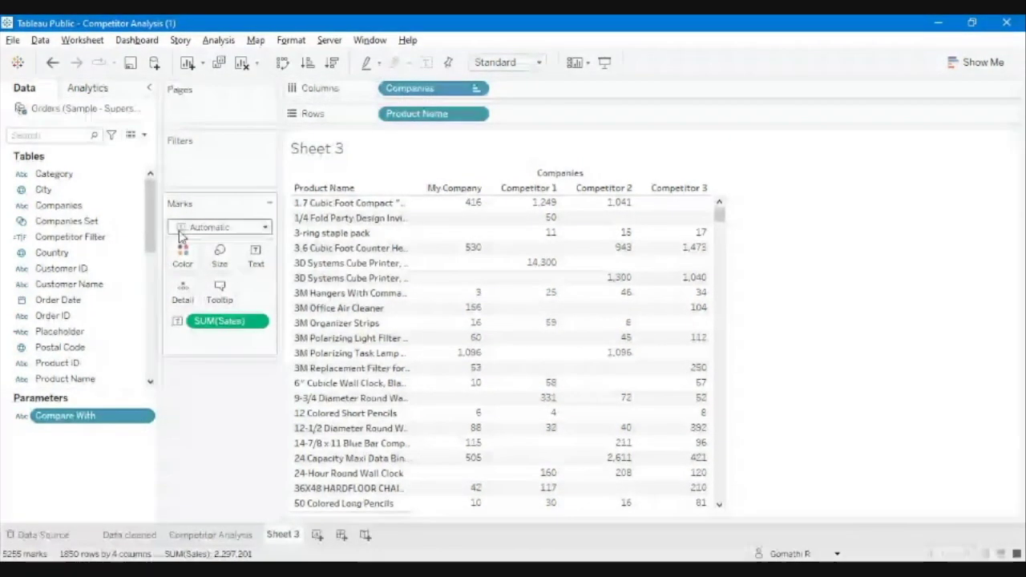
left_click(179, 230)
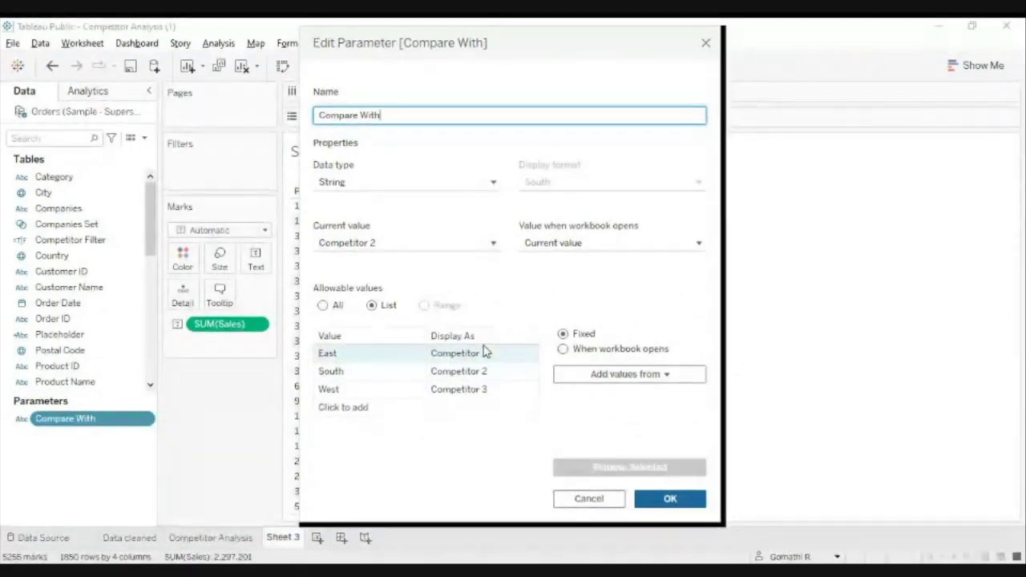
left_click(565, 498)
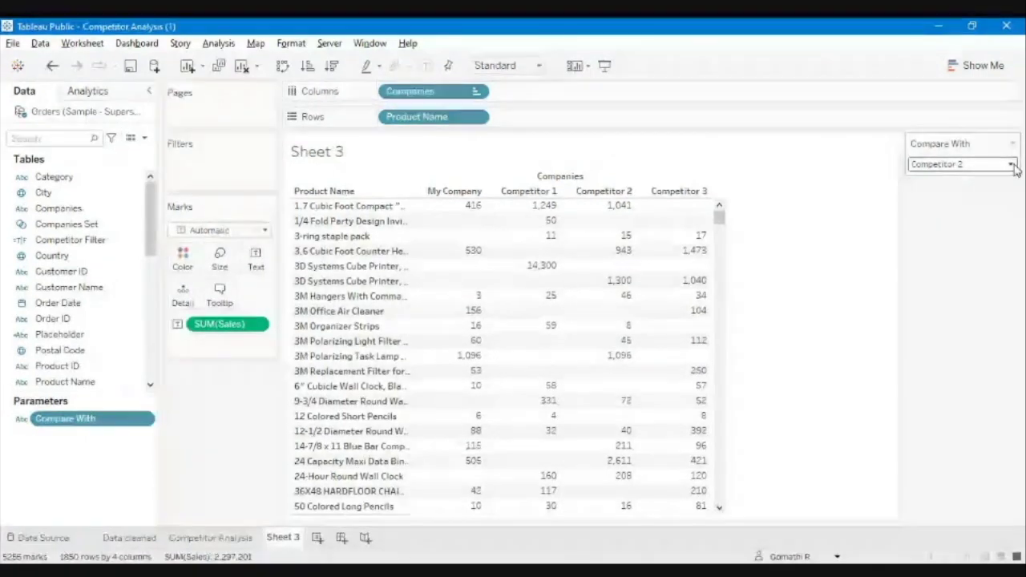
- Show the Compare With parameter control on the sheet, switch it to Competitor 1 and set it back to Competitor 2
left_click(962, 163)
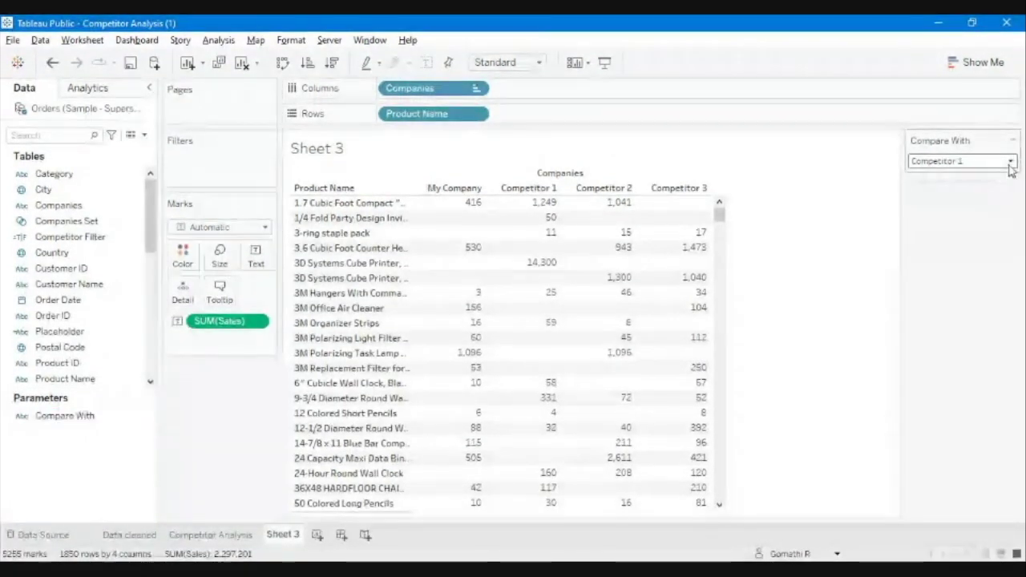
left_click(958, 178)
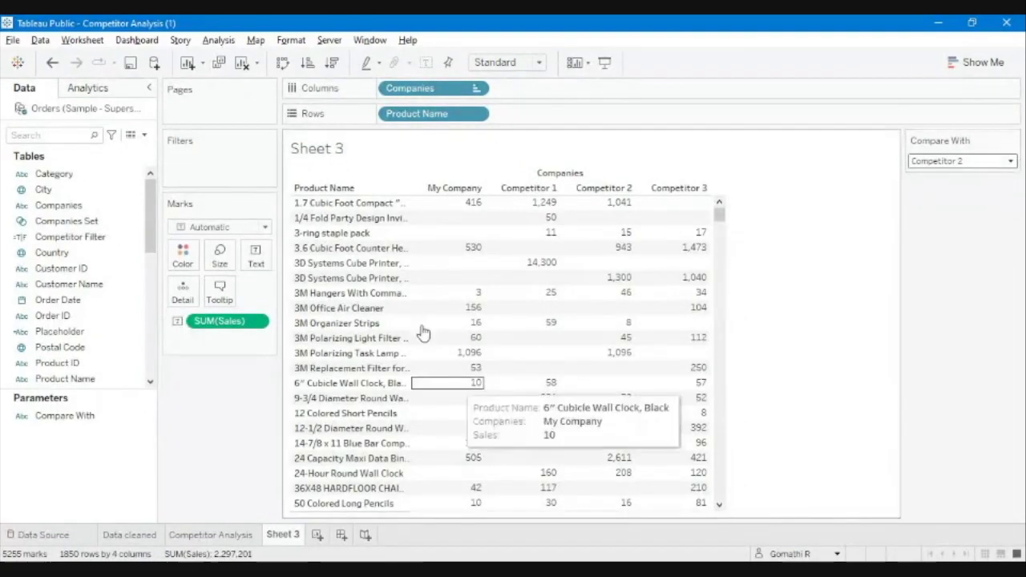
- Search the data fields for "fil" and examine the Competitor Filter calculation's formula
left_click(49, 136)
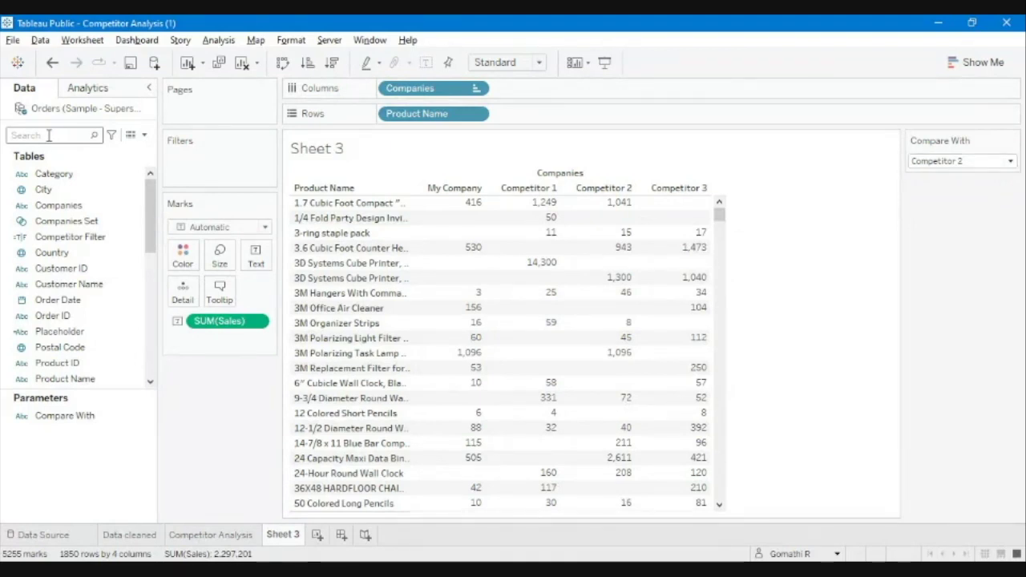
type("fil")
left_click(70, 174)
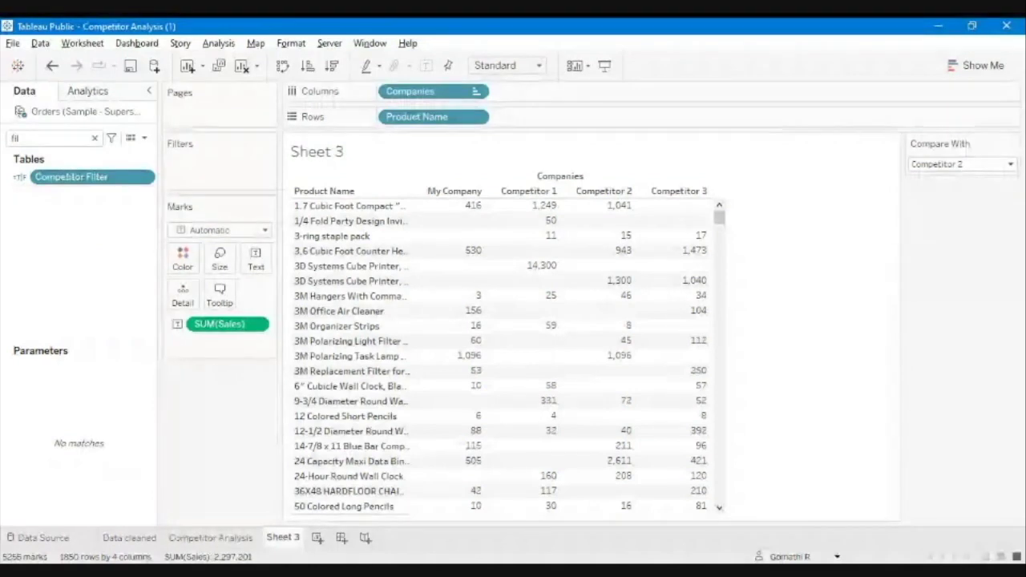
double_click(70, 176)
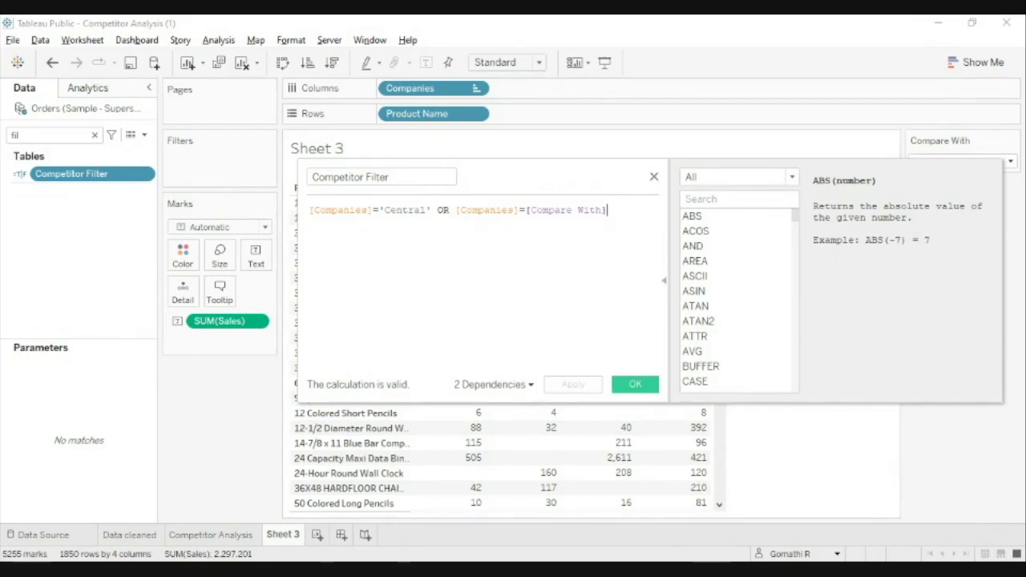
left_click(653, 176)
- Add Competitor Filter as a filter on the sheet, keeping only the True value
left_click_drag(112, 181, 229, 166)
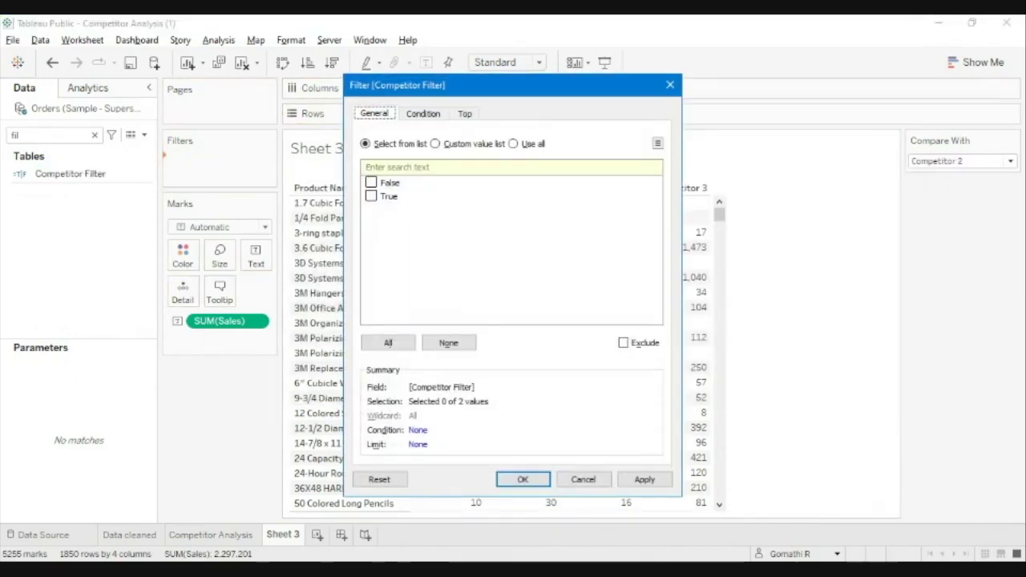
left_click(372, 196)
left_click(523, 479)
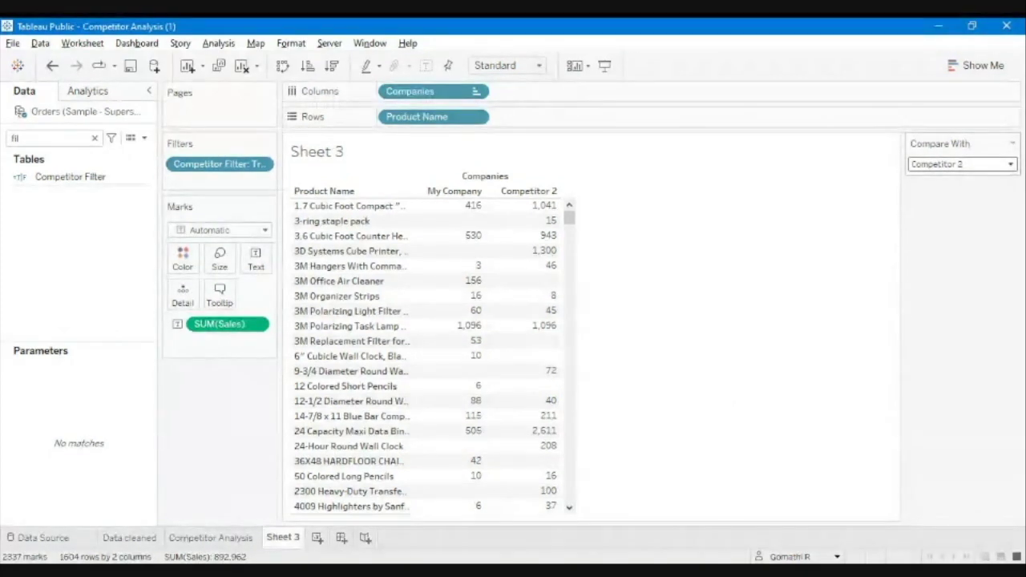
- Set the Compare With parameter to Competitor 1 and compare the product sales of My Company and Competitor 1
left_click(1010, 164)
left_click(1012, 175)
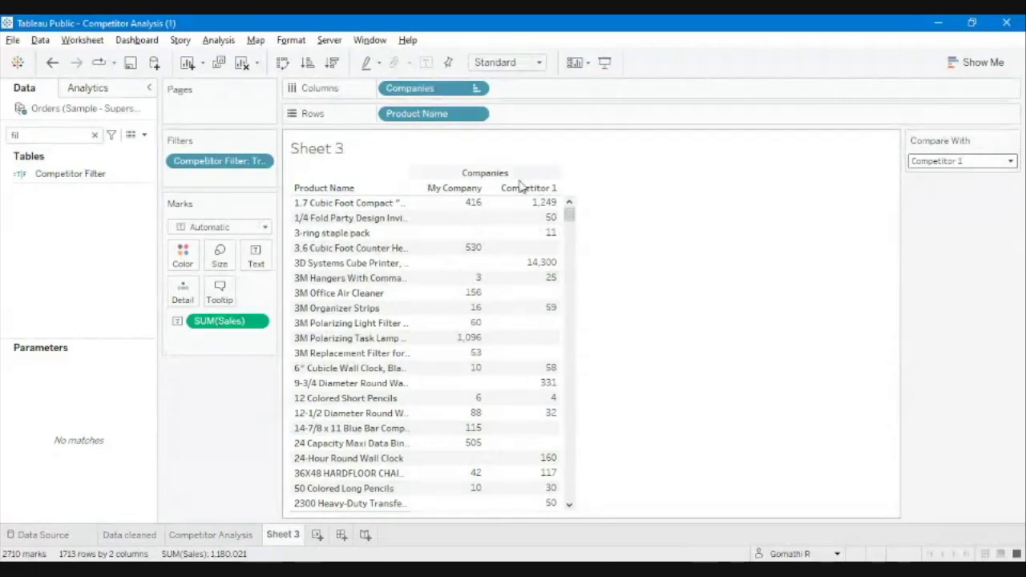
mouse_move(535, 240)
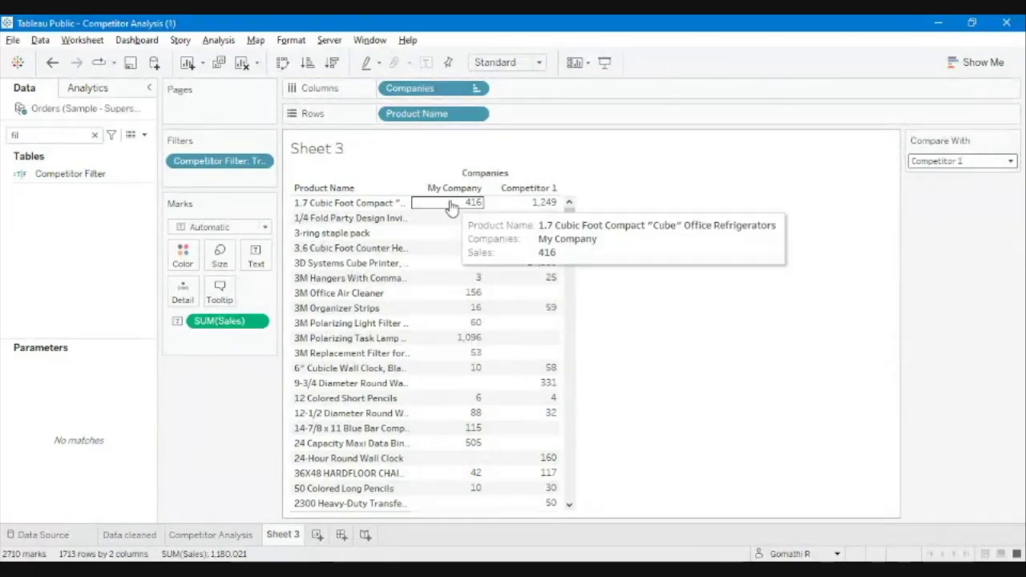
mouse_move(523, 207)
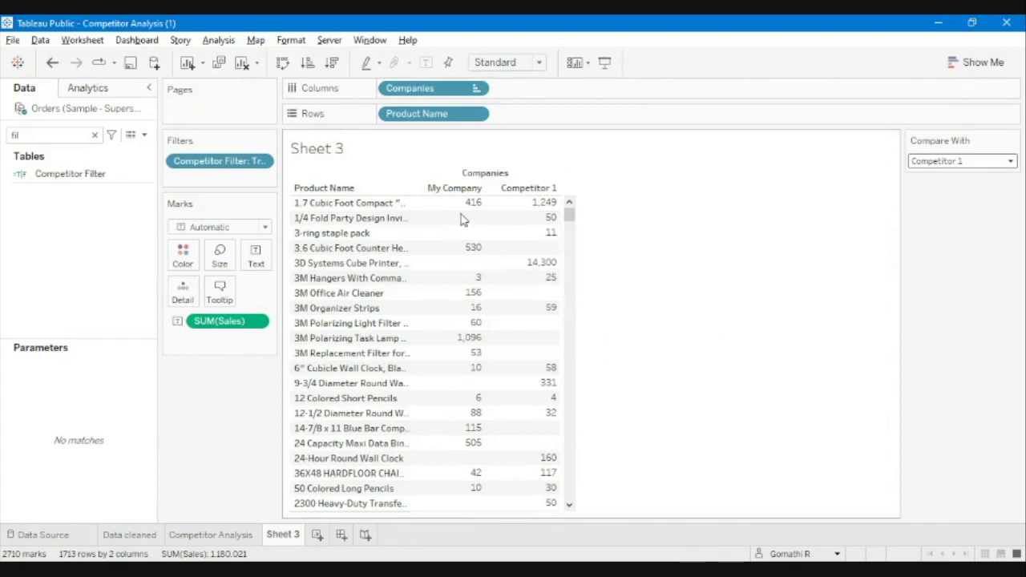
left_click_drag(398, 202, 445, 229)
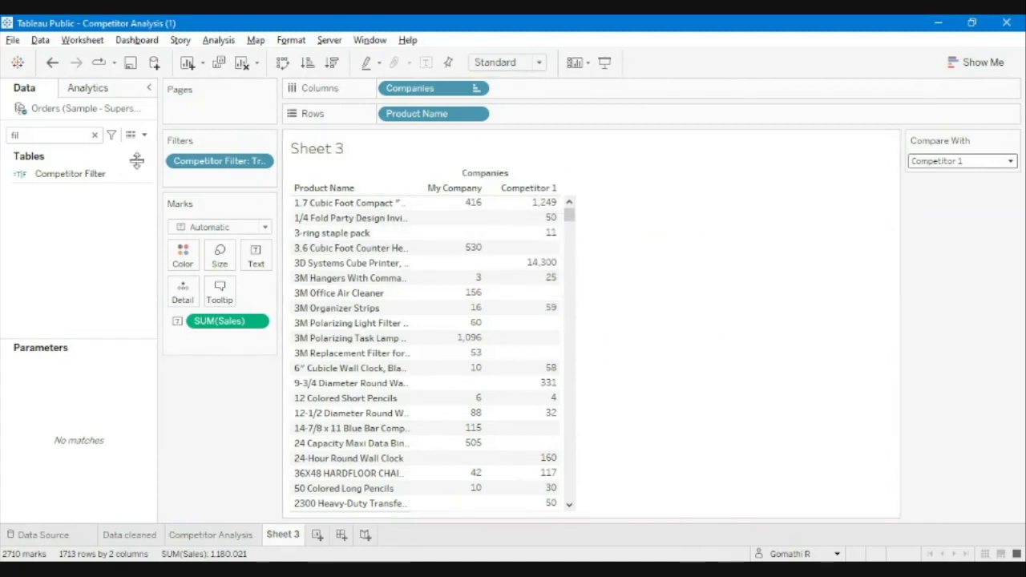
- Search the data fields for "does" and examine the Does Product Exist calculation's formula
left_click(95, 135)
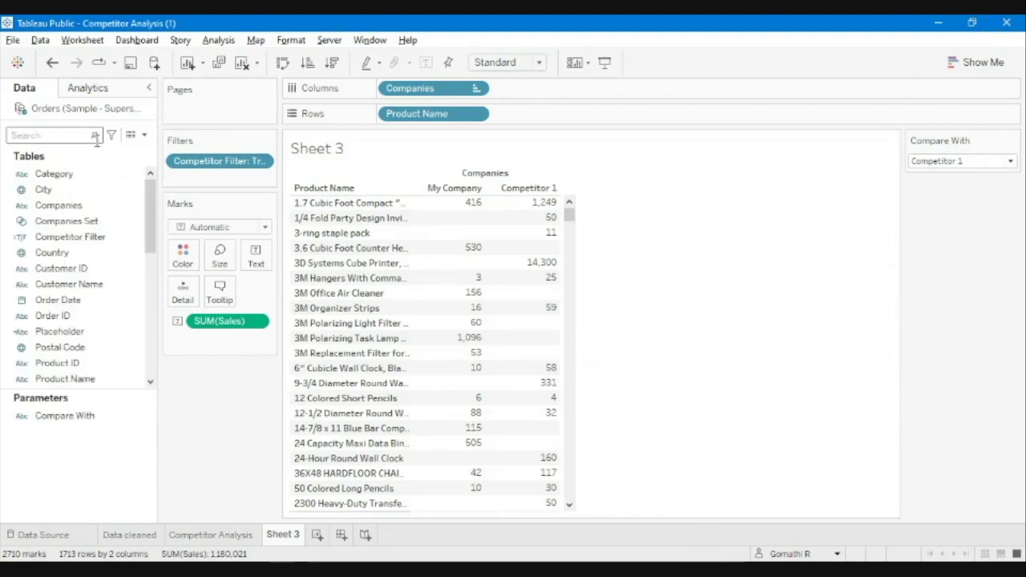
type("does")
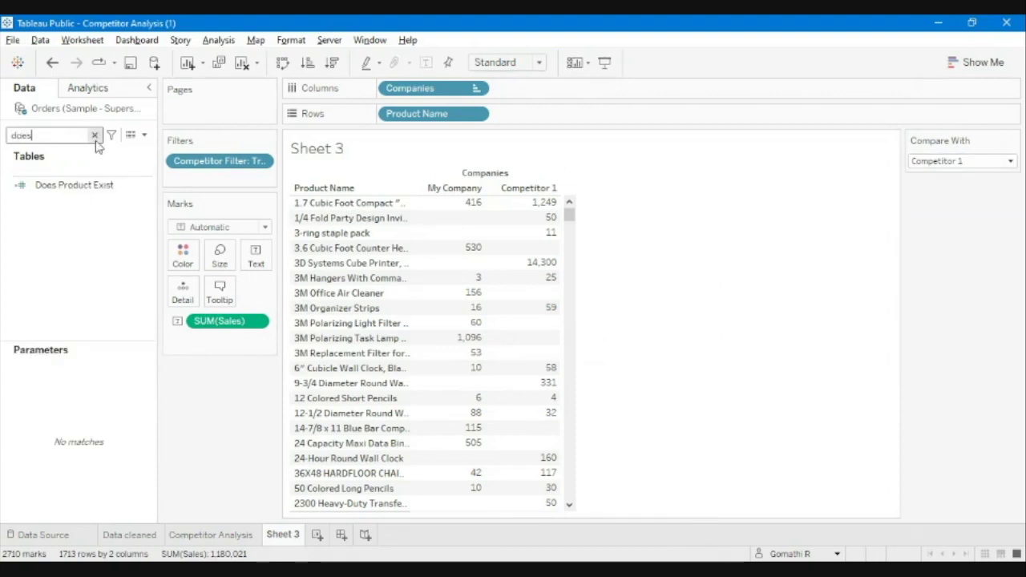
left_click(148, 186)
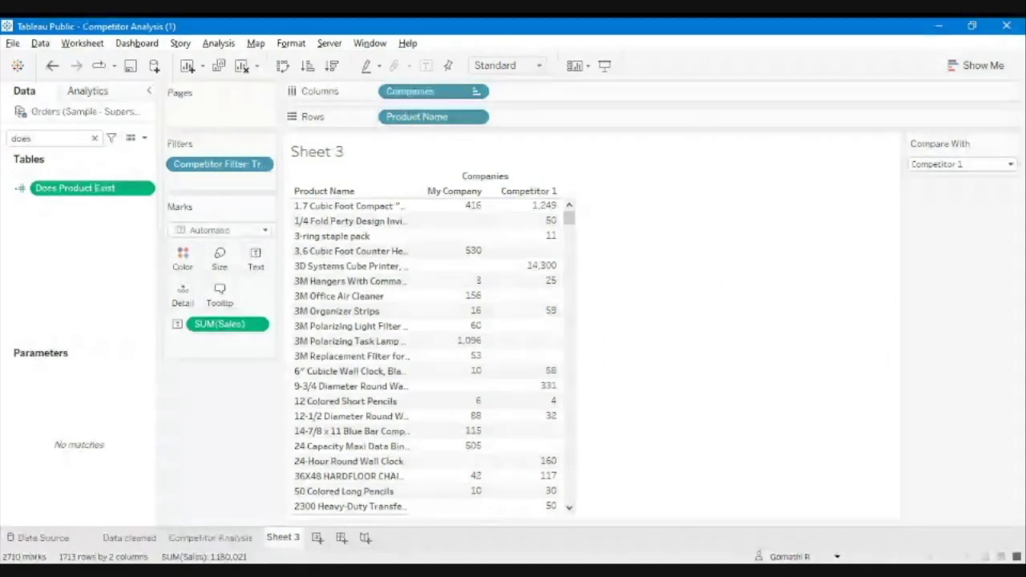
left_click(201, 273)
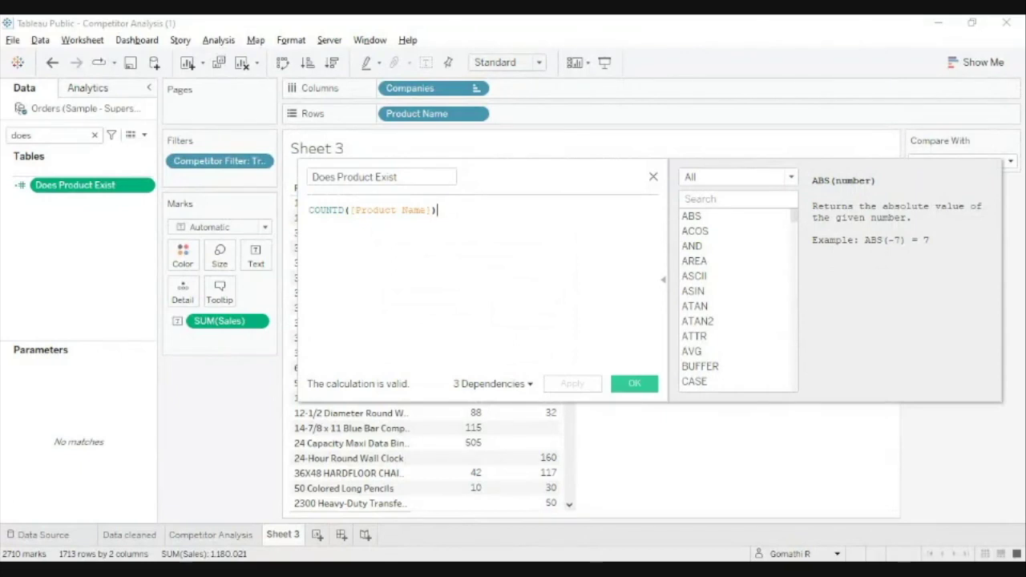
left_click(654, 177)
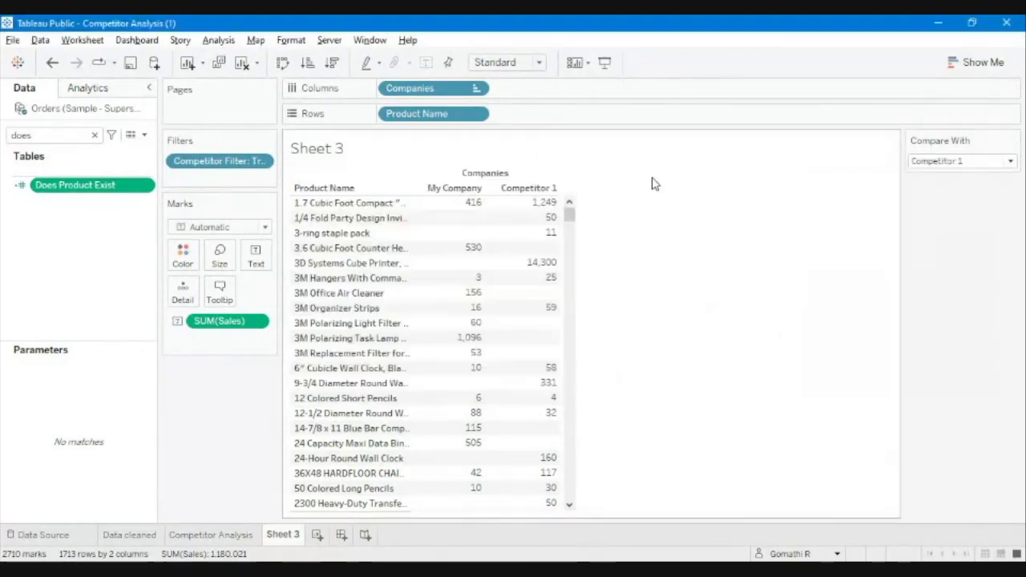
- Add Does Product Exist to the table alongside Sales and check its values per product for both companies
left_click_drag(88, 185, 455, 259)
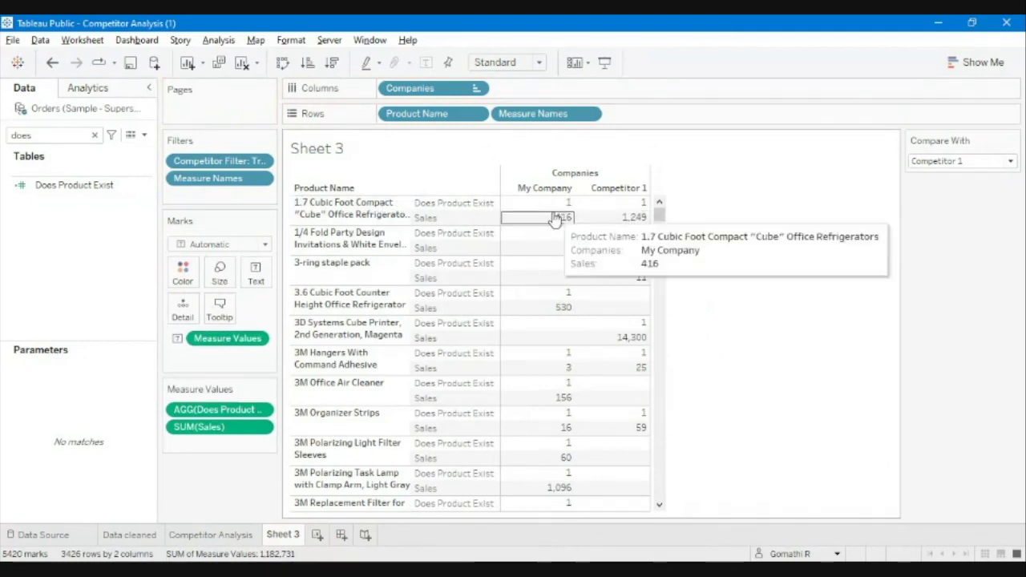
mouse_move(551, 212)
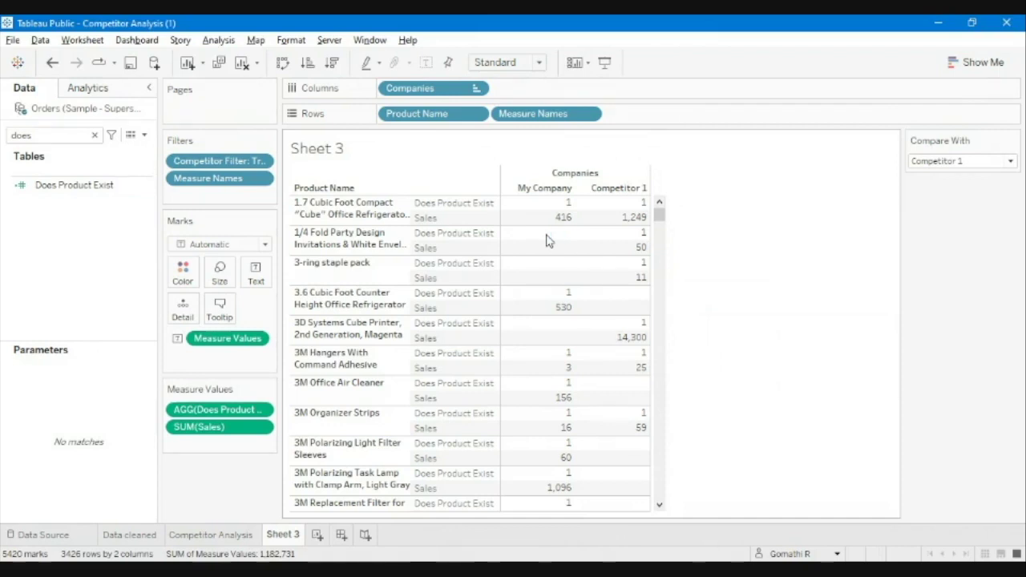
mouse_move(625, 241)
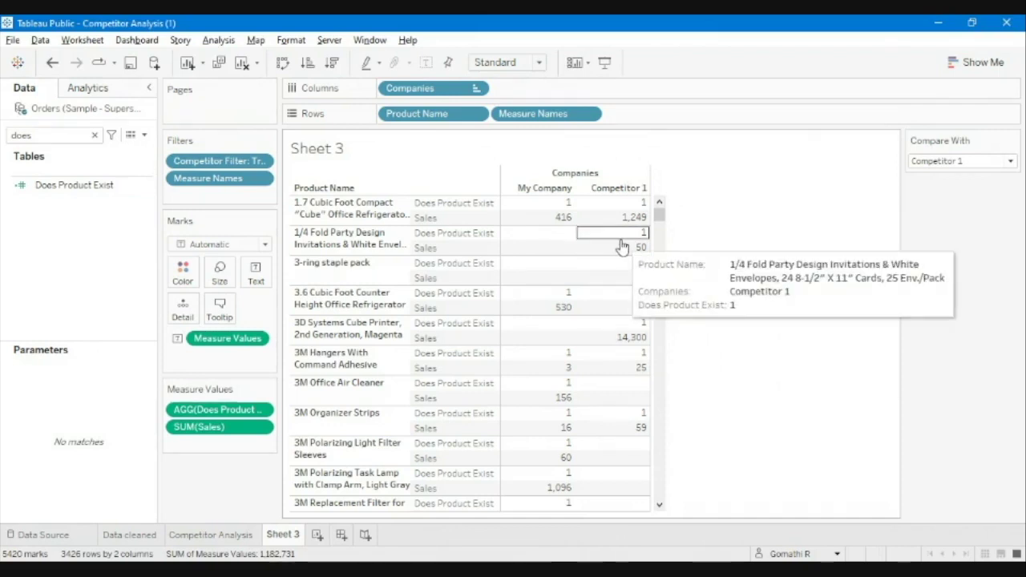
mouse_move(603, 272)
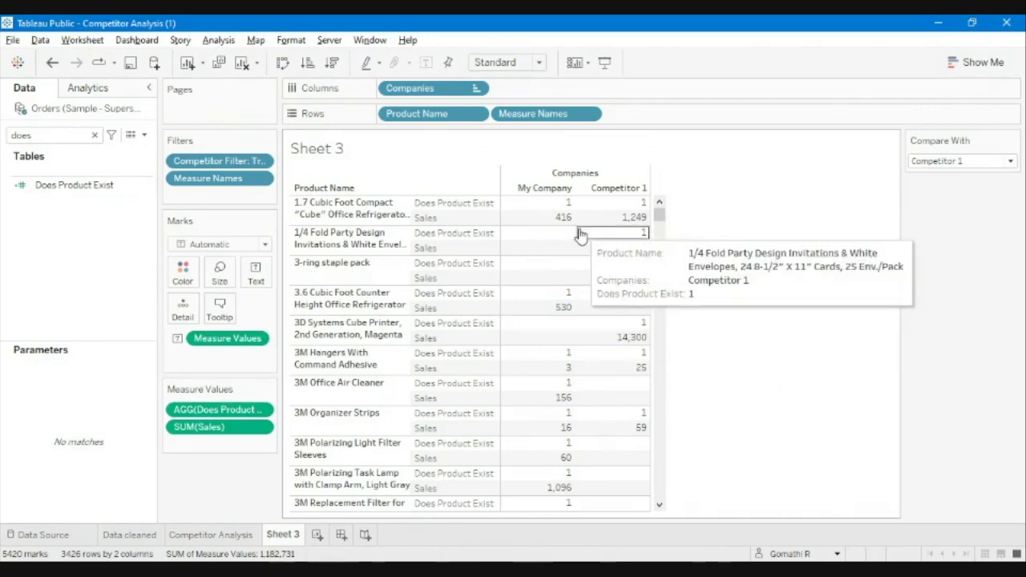
mouse_move(601, 206)
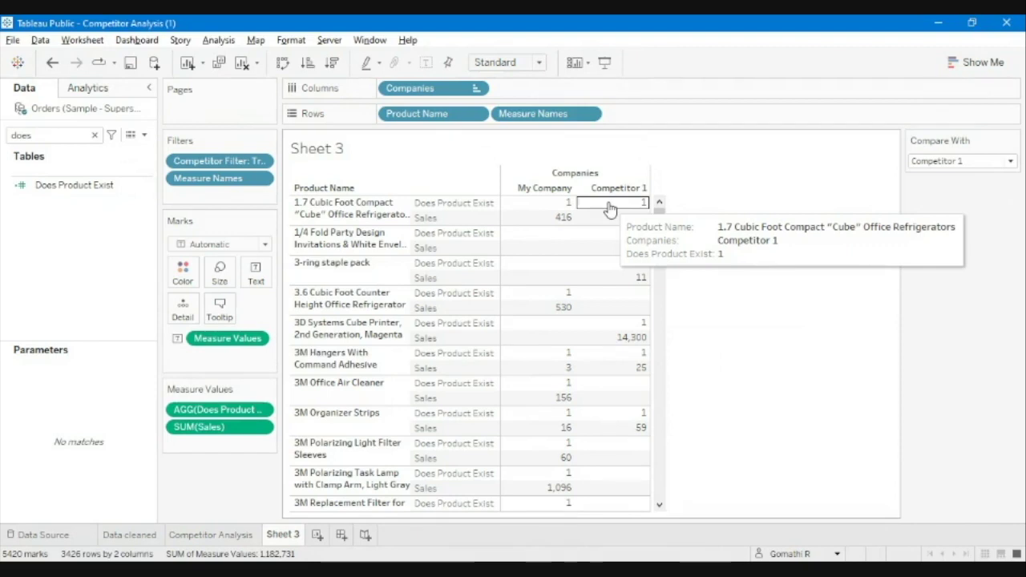
- Search the data fields for "sam" and examine the Same Products table calculation's formula
left_click(93, 136)
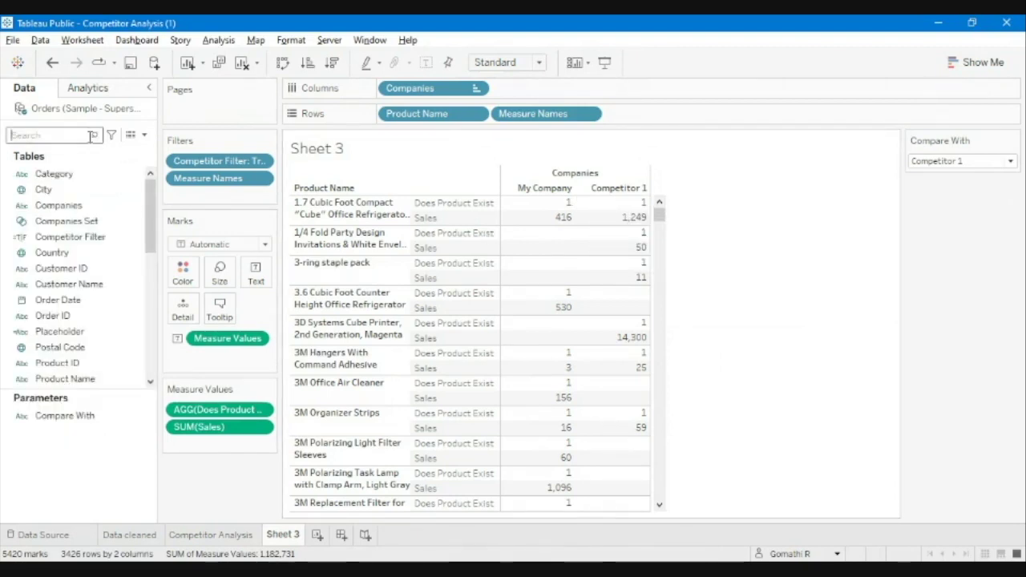
type("sam")
left_click(149, 185)
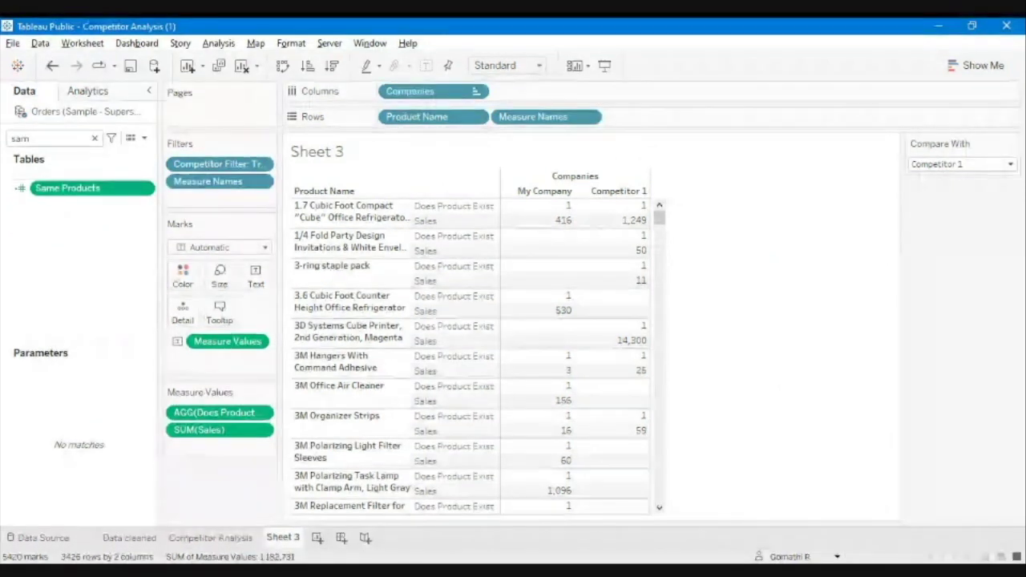
double_click(93, 187)
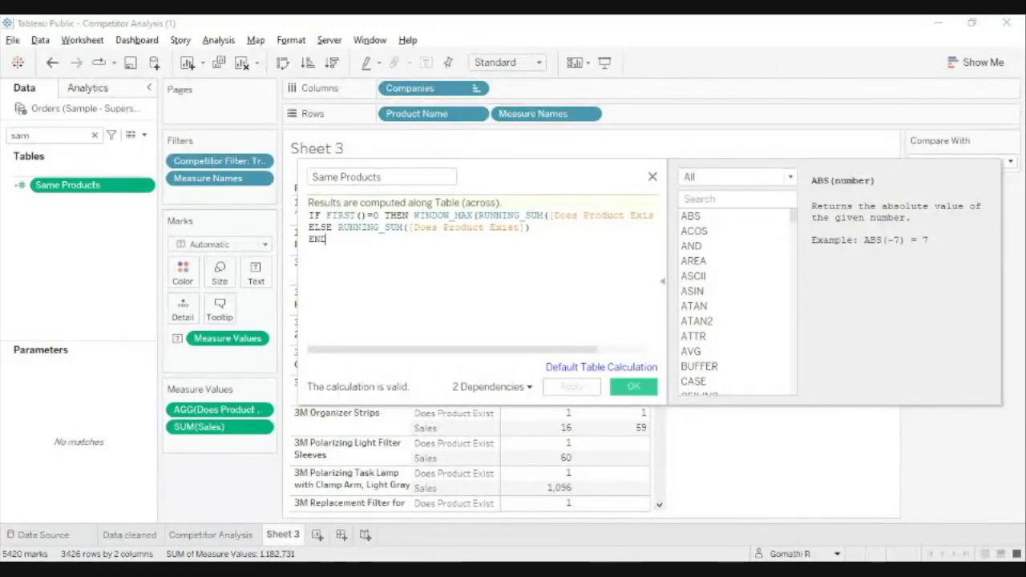
left_click(653, 176)
- Filter the sheet by Same Products, keeping values of at least 2
left_click_drag(97, 186, 224, 192)
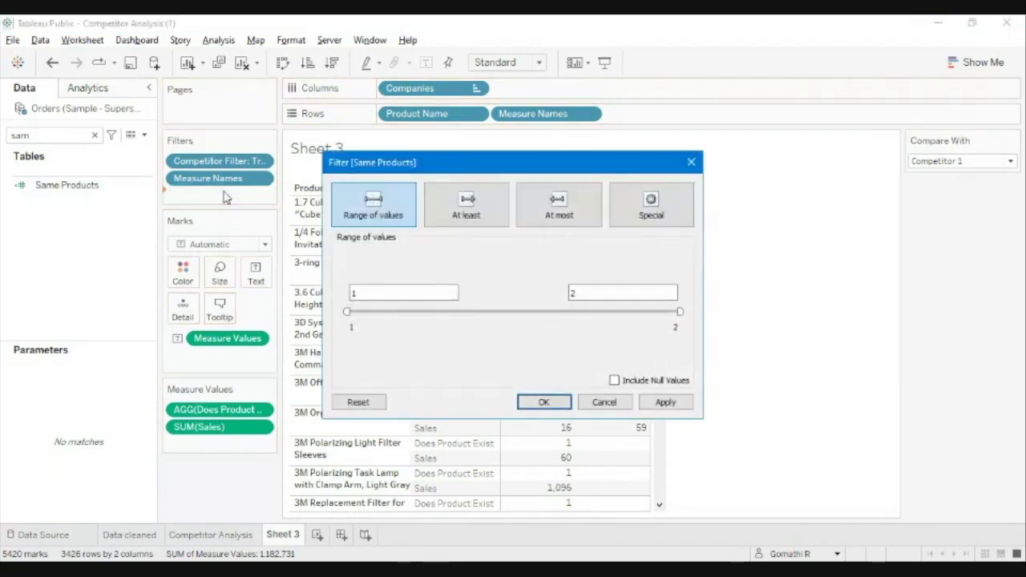
left_click(466, 204)
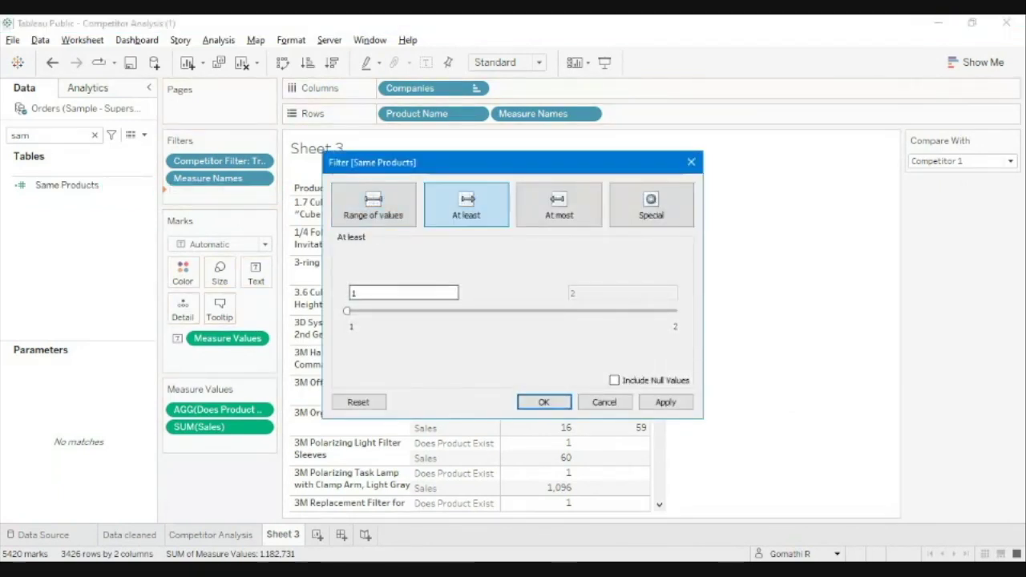
type("2")
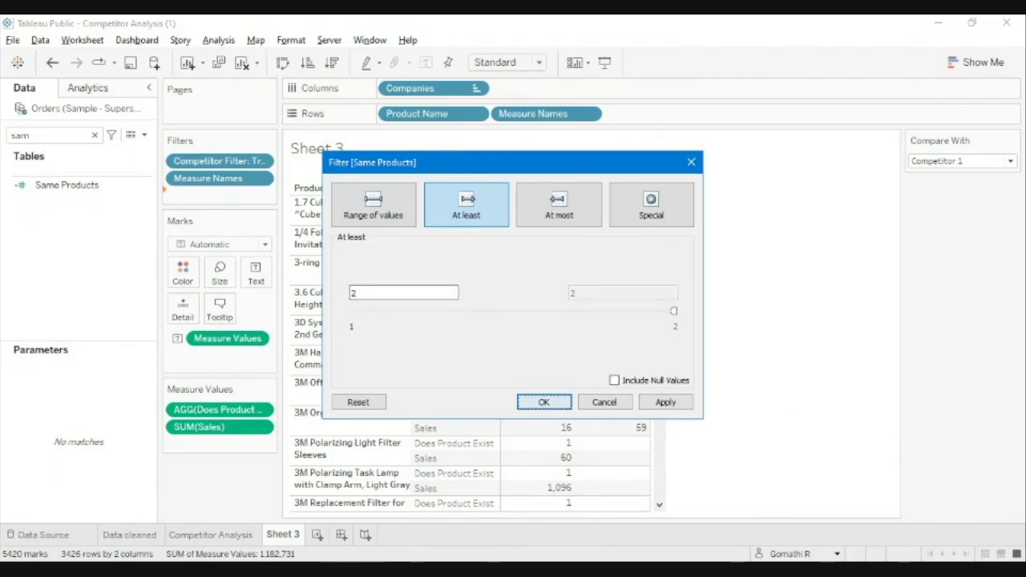
left_click(543, 402)
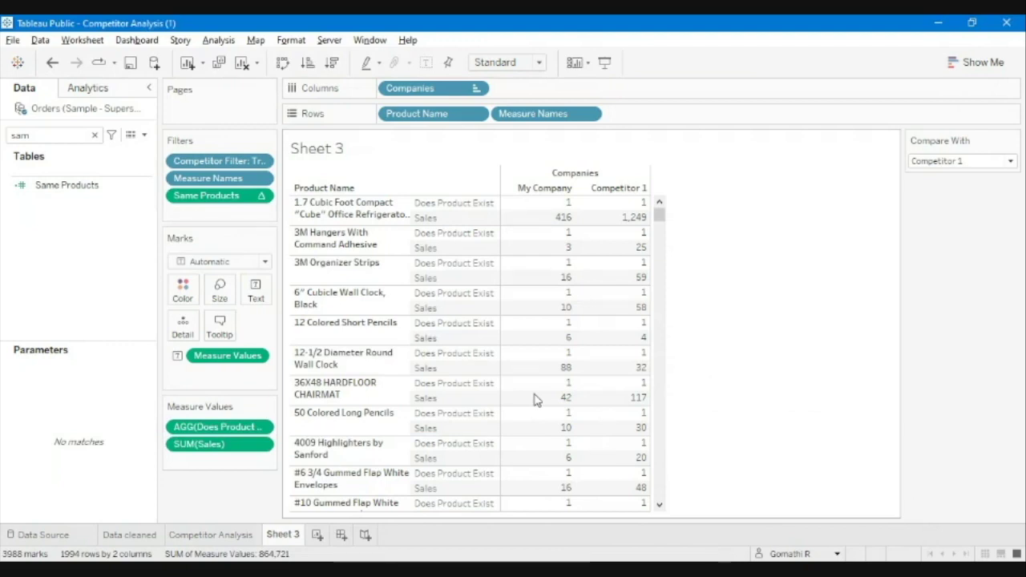
- Move Same Products from the sheet's filters into the measure values shown in the table
left_click_drag(217, 196, 207, 461)
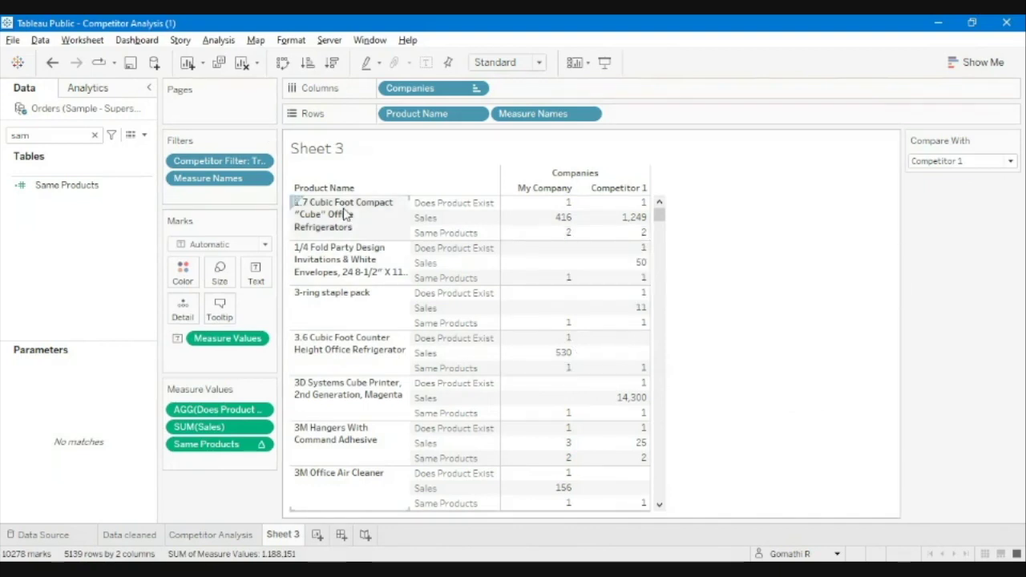
- Move Same Products from the measure values to the filters, keeping values of at least 2, and remove Does Product Exist from the table
mouse_move(613, 234)
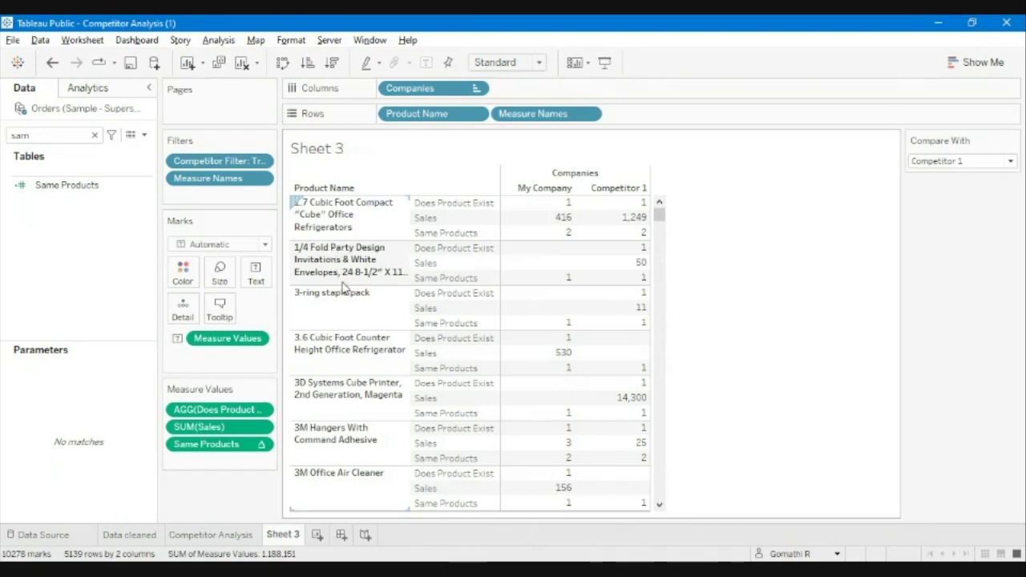
mouse_move(559, 290)
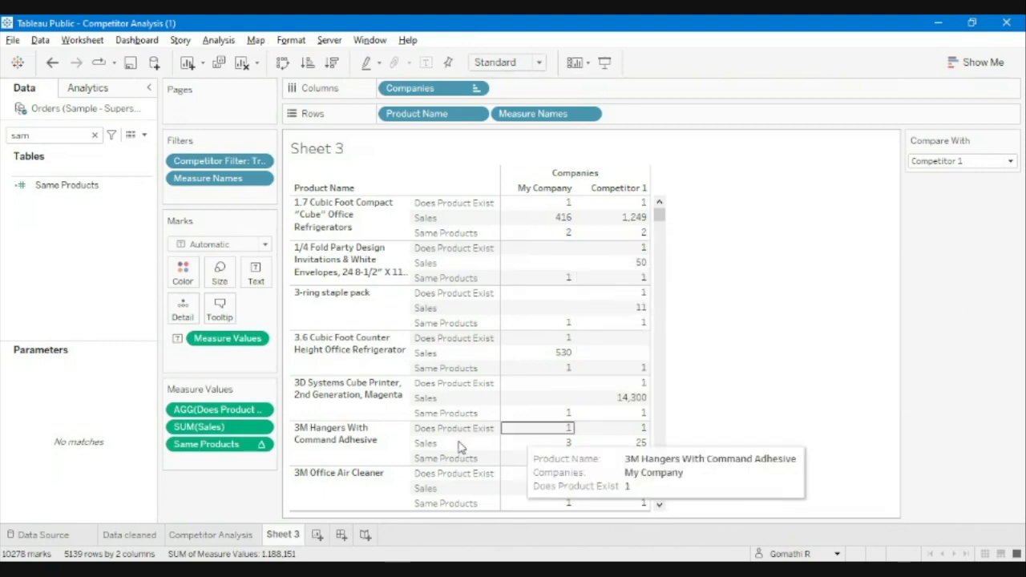
left_click_drag(242, 448, 237, 202)
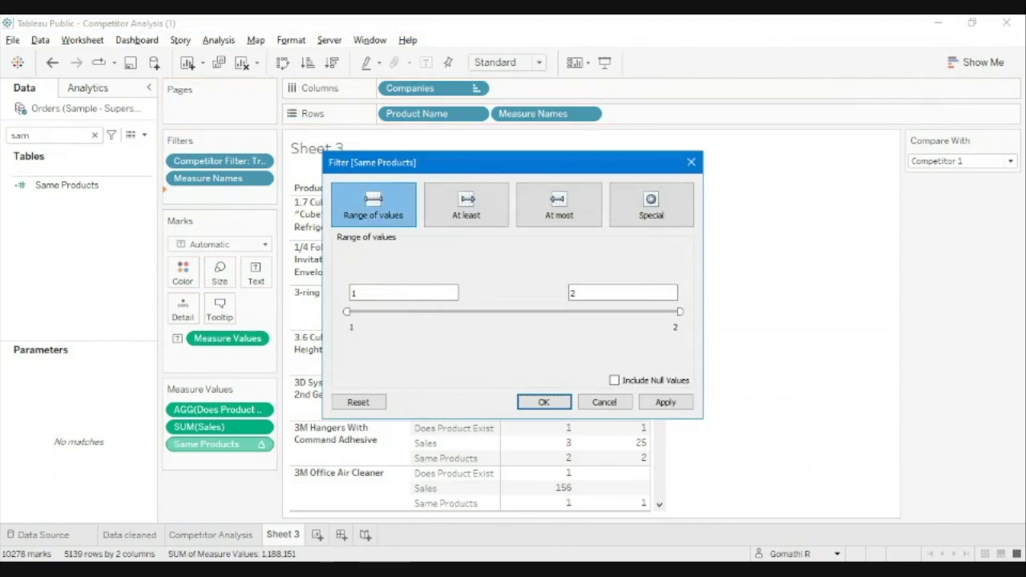
left_click(467, 204)
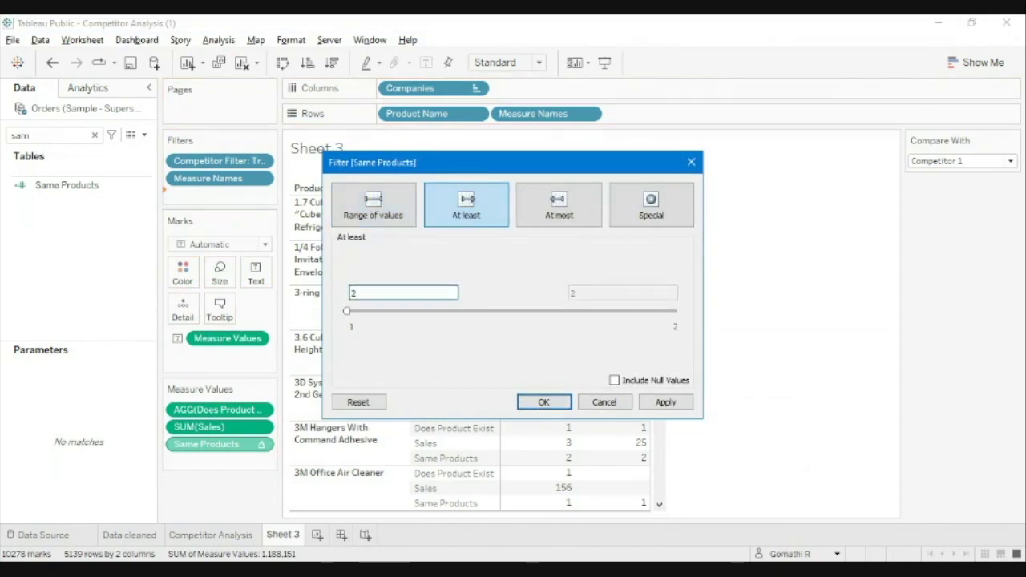
left_click(544, 401)
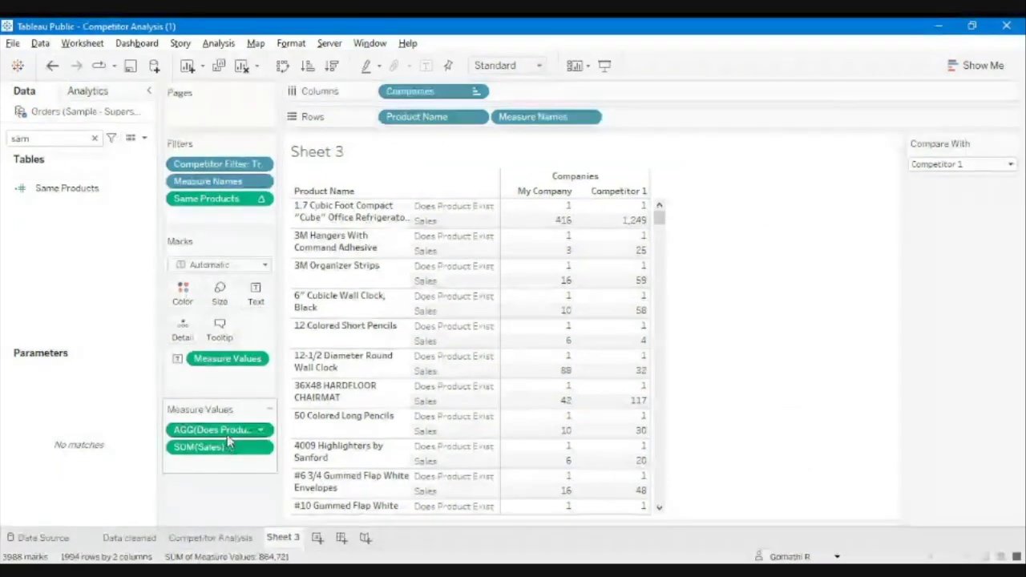
left_click_drag(227, 432, 45, 302)
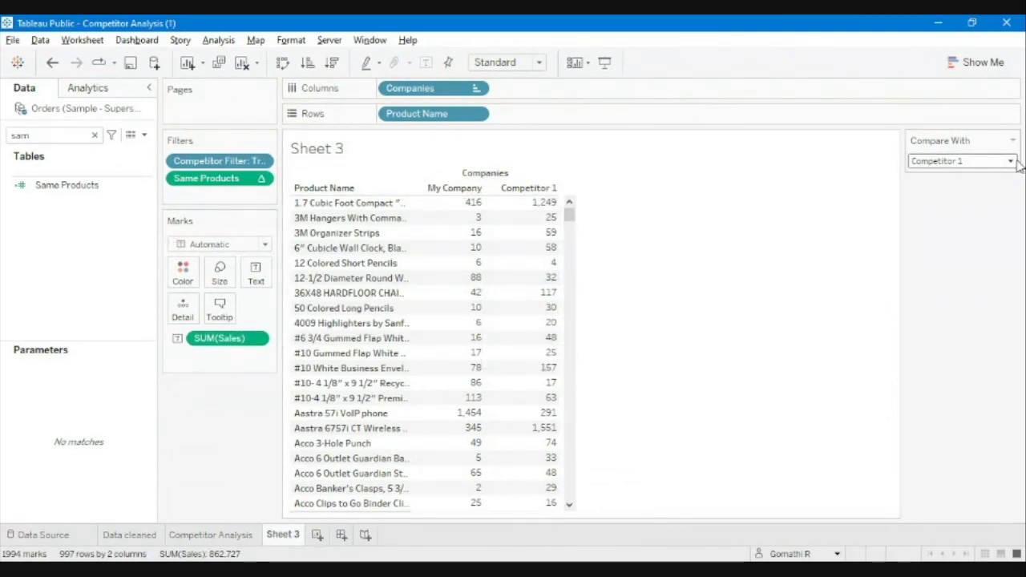
- Switch the Compare With parameter to Competitor 2 and on to Competitor 3, checking the shared products' sales for each
left_click(962, 164)
left_click(990, 191)
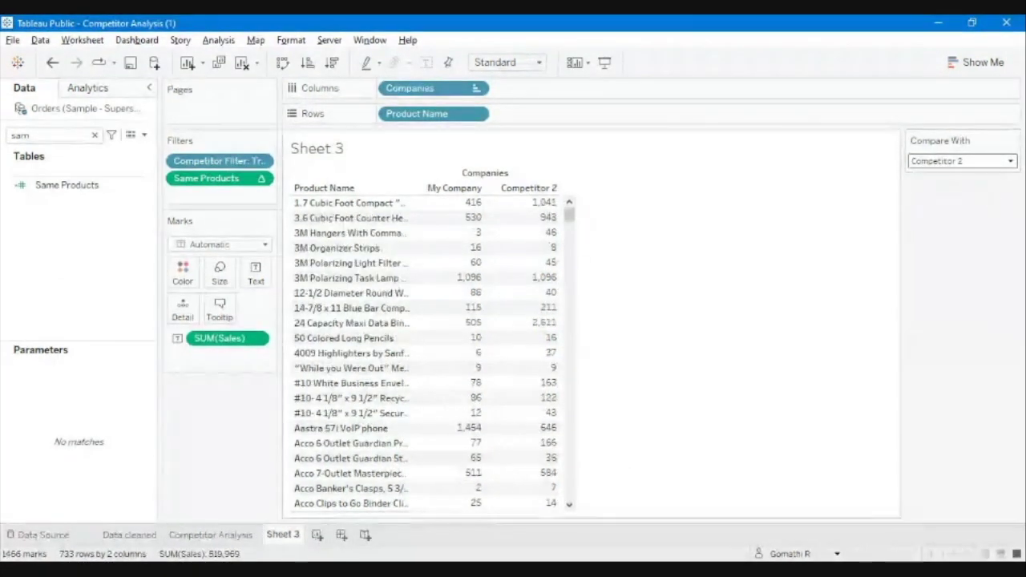
mouse_move(453, 242)
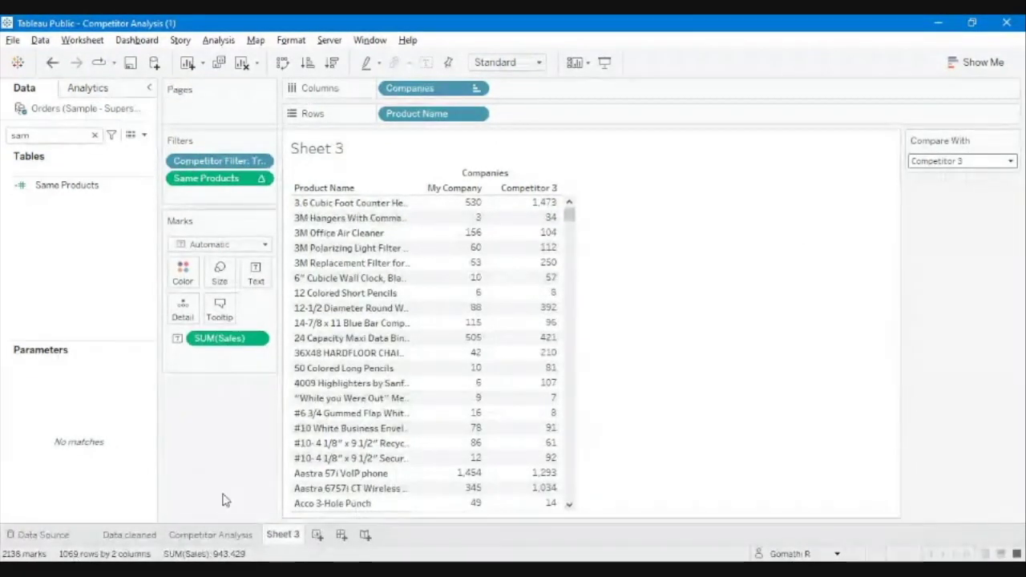
mouse_move(421, 372)
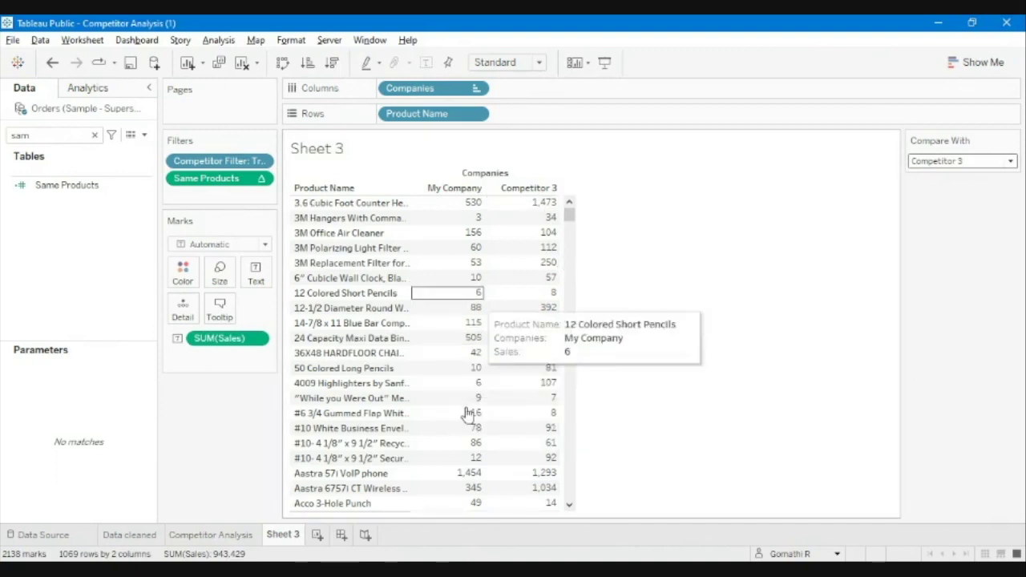
- Open the Competitor Analysis sheet and examine the details of the Fellowes PB500 Electric Punch bar
left_click(190, 542)
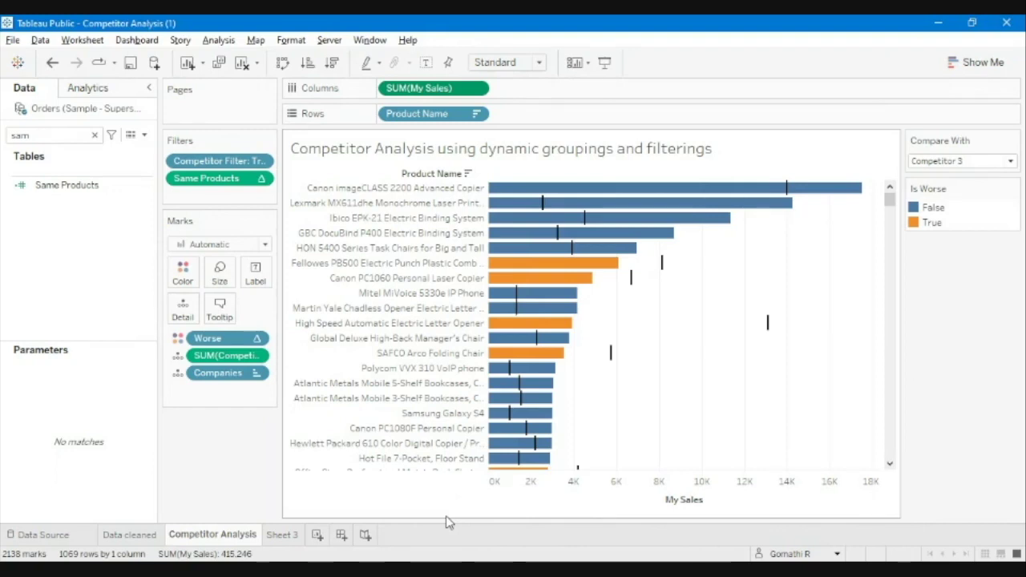
mouse_move(567, 266)
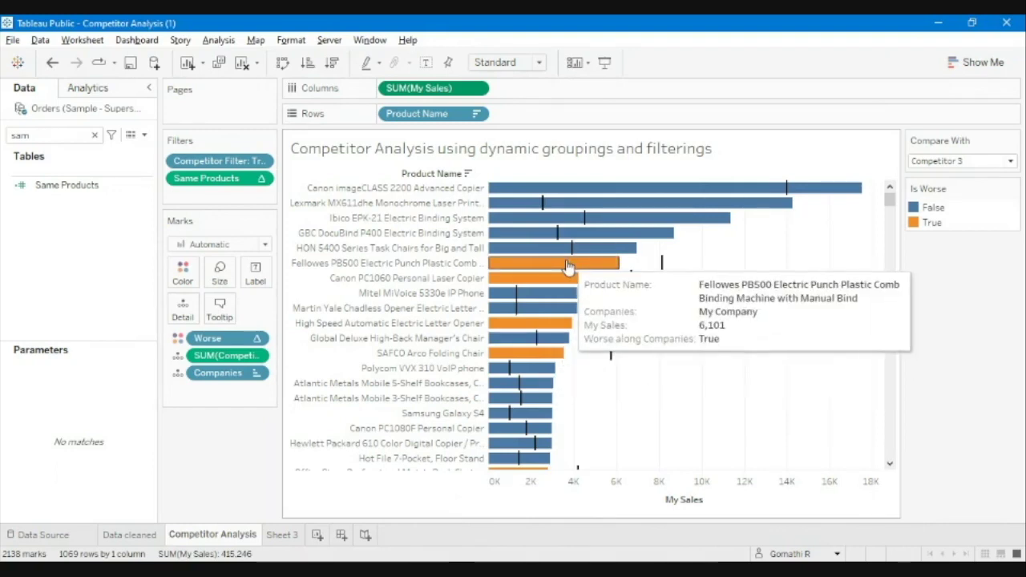